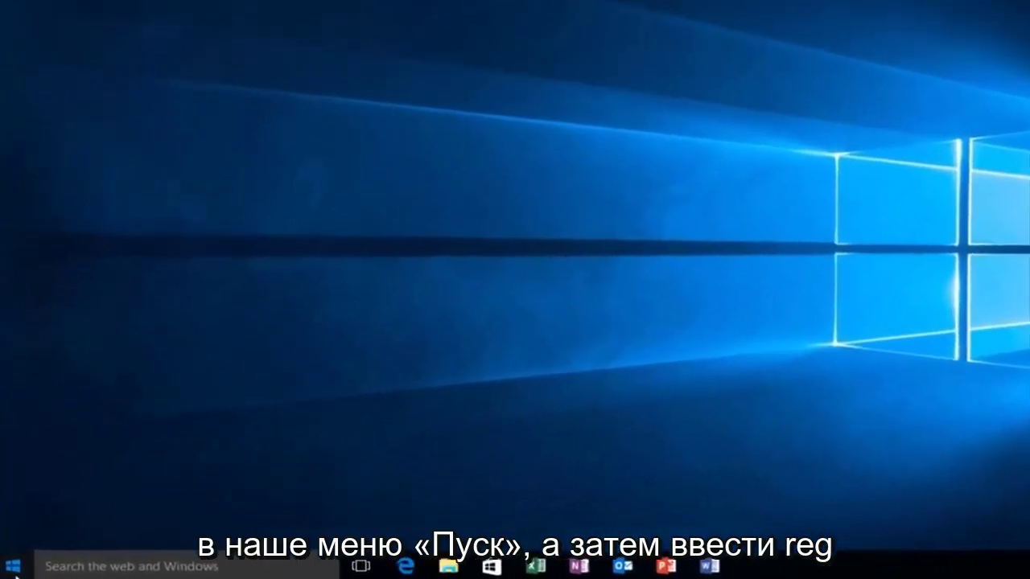
Launch regedit from the Start search as administrator, approving the UAC prompt
left_click(9, 569)
type("regedit")
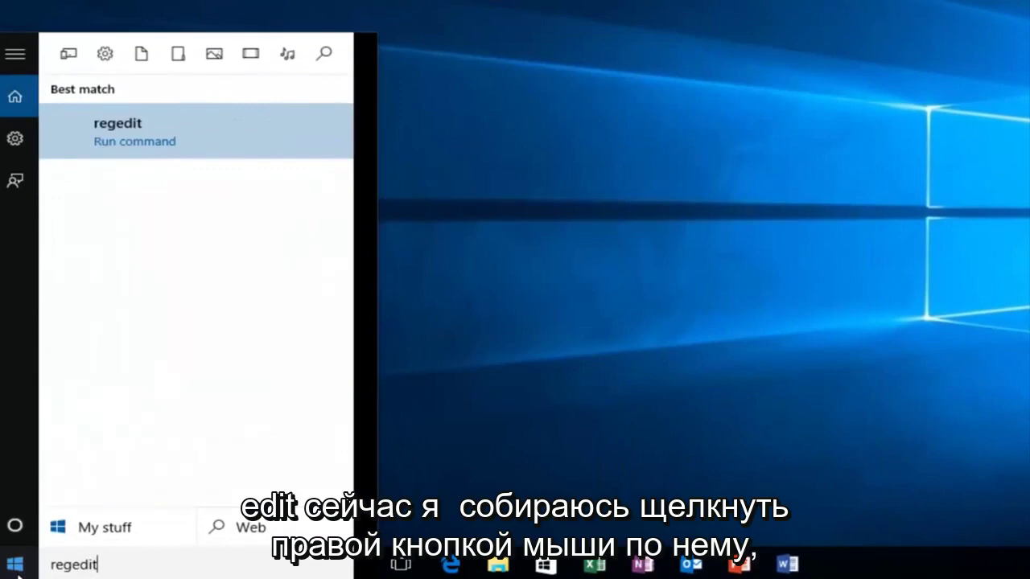
right_click(153, 137)
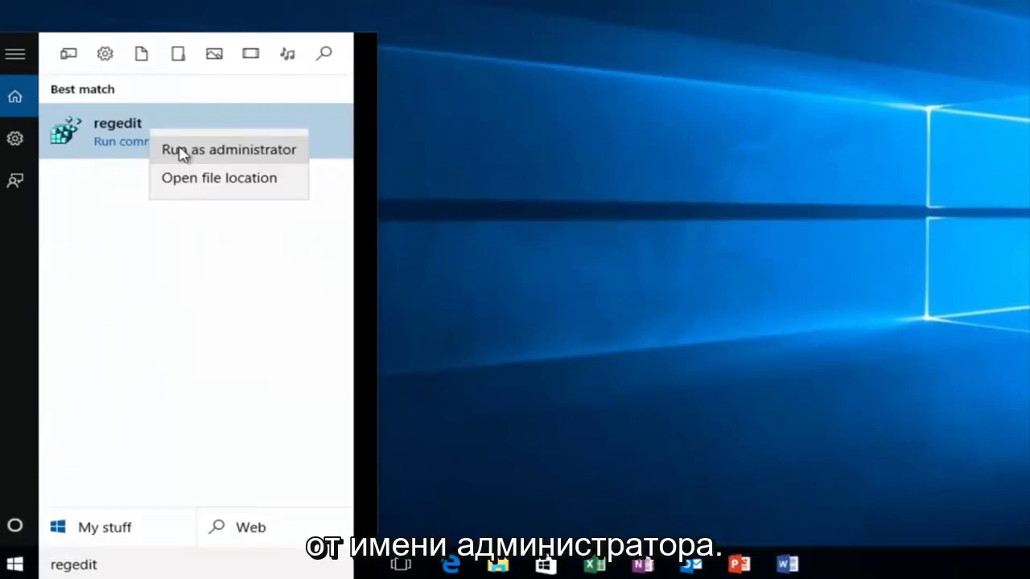
left_click(182, 152)
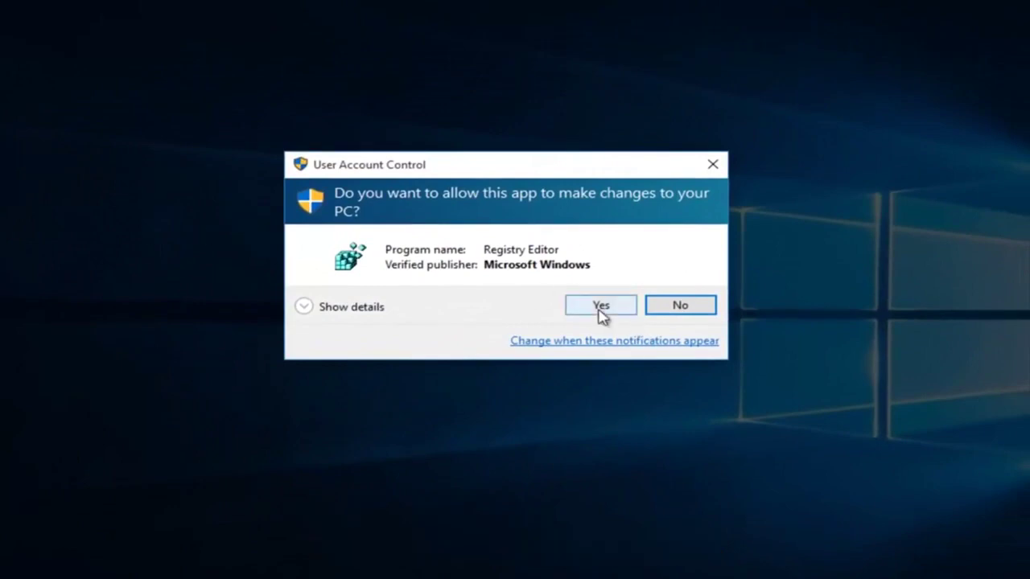
left_click(596, 307)
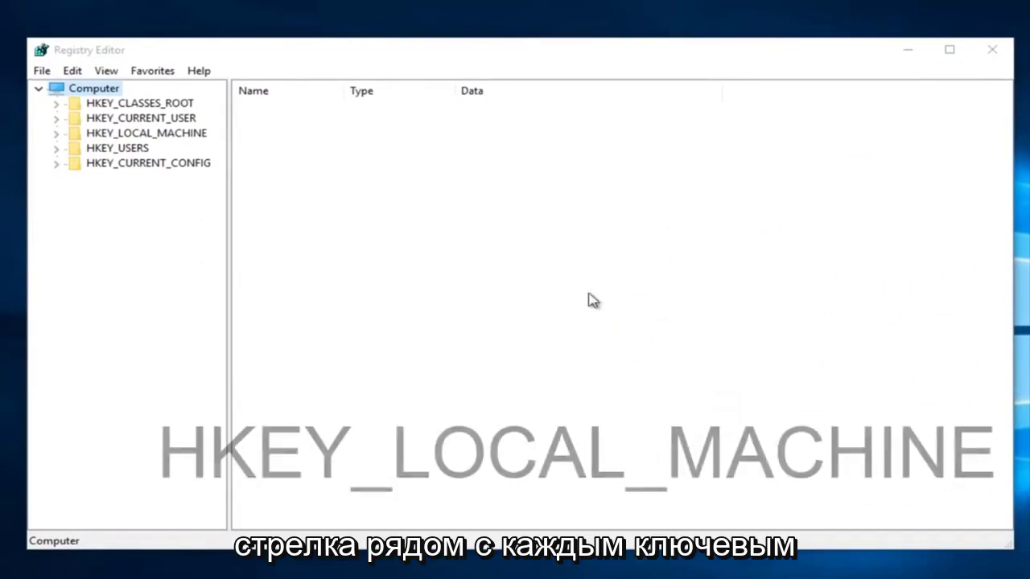
Expand HKEY_LOCAL_MACHINE\SYSTEM\ControlSet001\Services and select the Ndu key
left_click(57, 133)
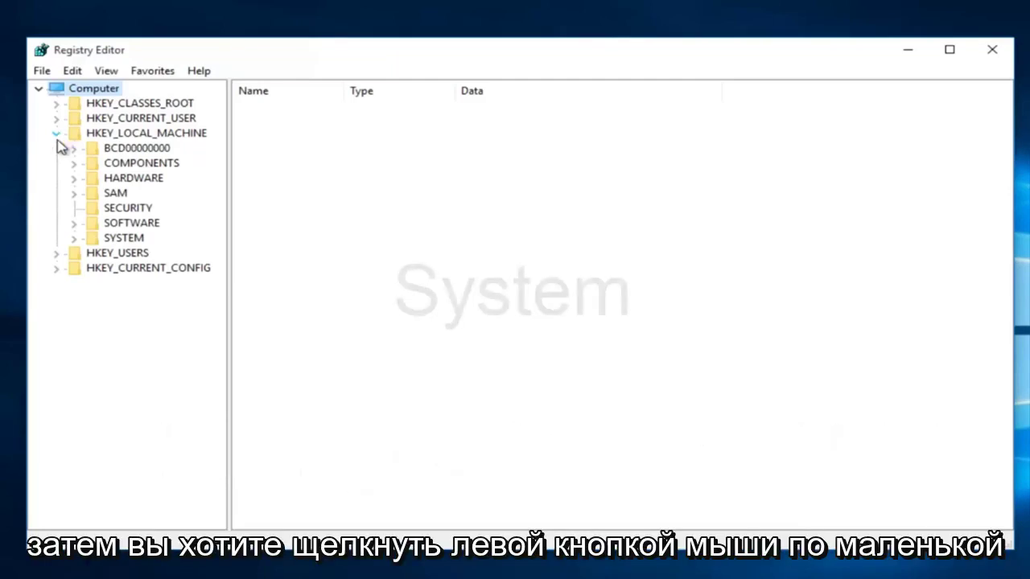
left_click(76, 241)
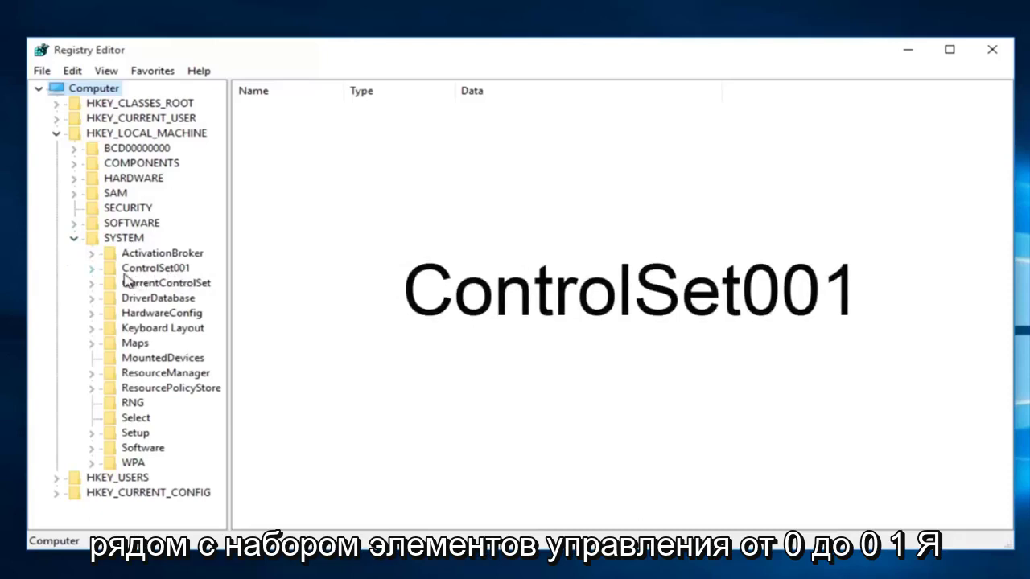
left_click(93, 273)
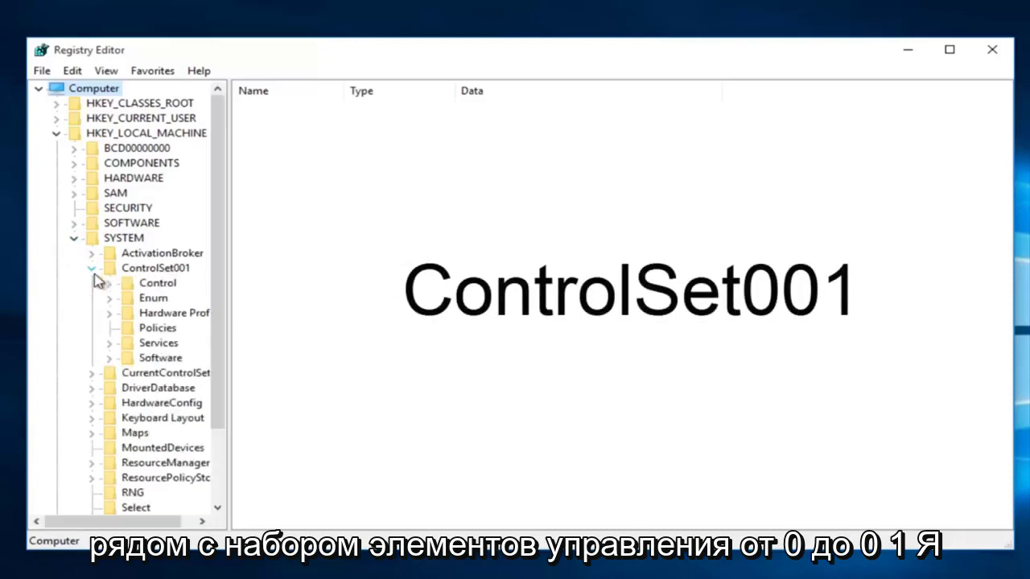
left_click_drag(229, 90, 368, 95)
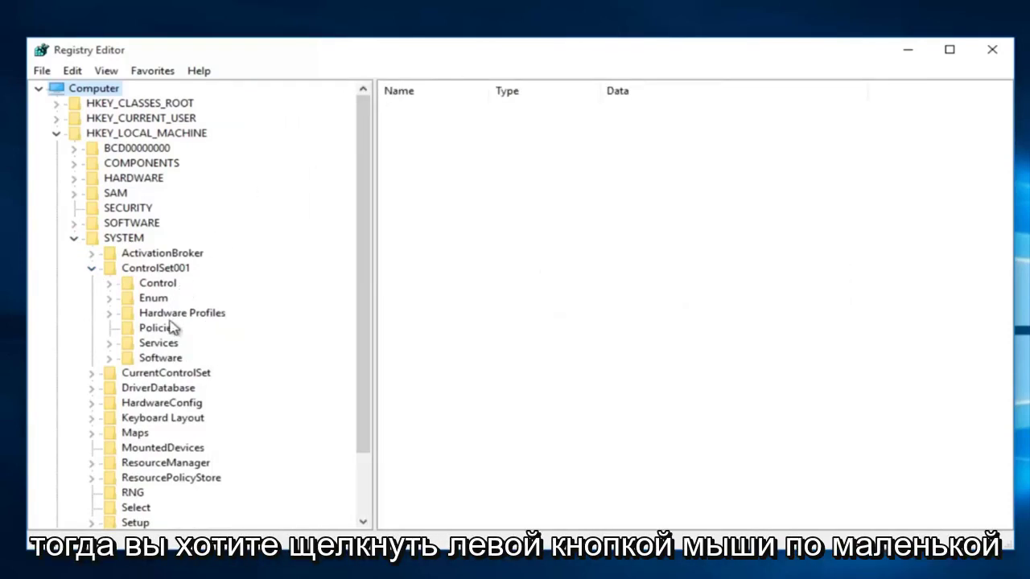
left_click(109, 345)
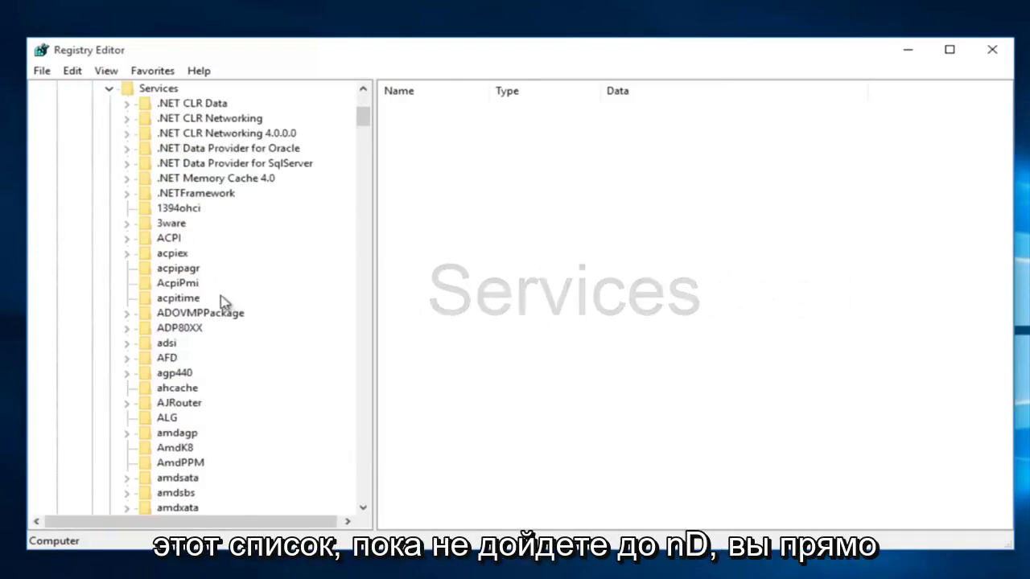
left_click_drag(363, 118, 242, 330)
scroll(182, 257, "up", 3)
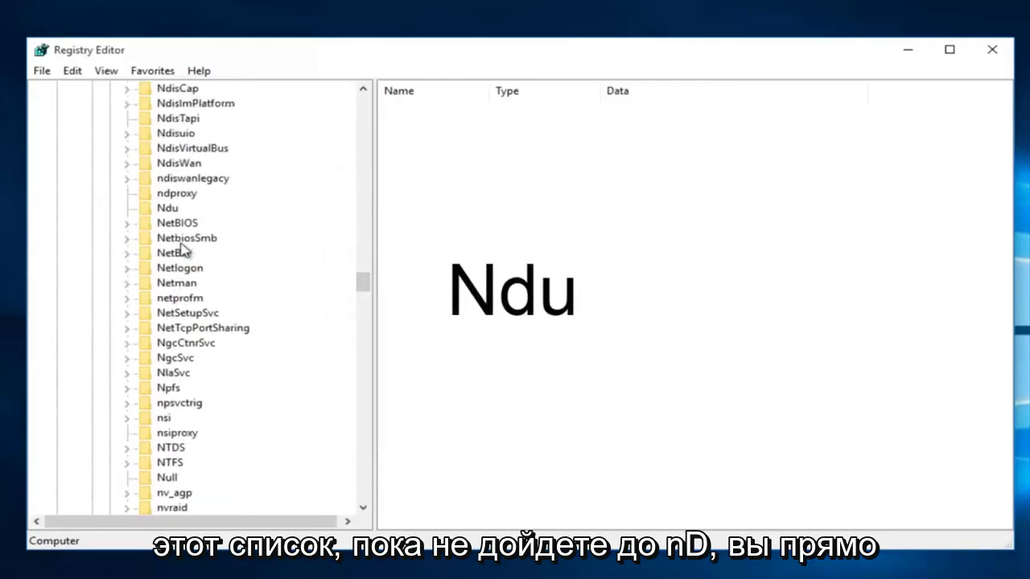
scroll(182, 251, "up", 3)
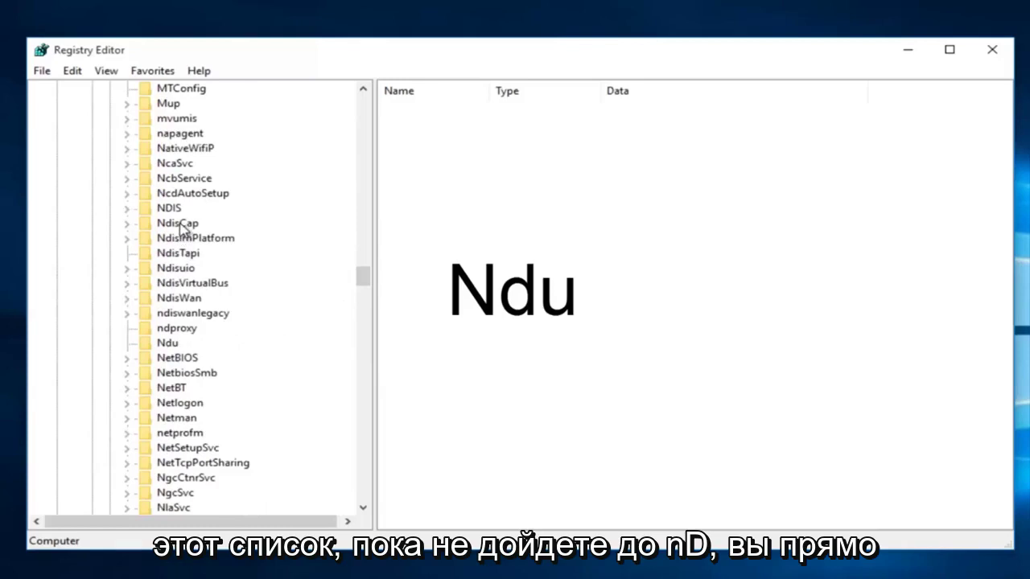
left_click(169, 343)
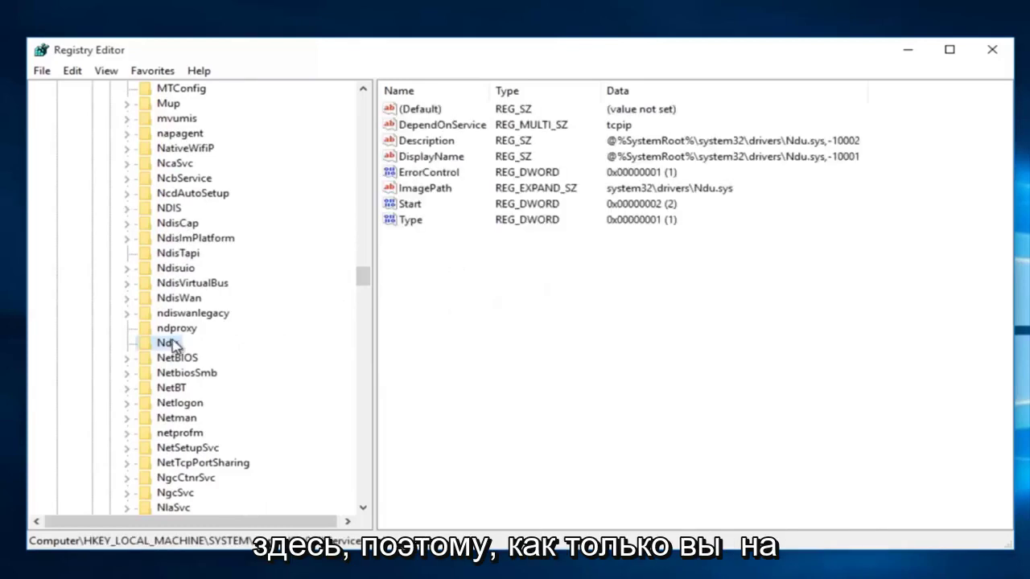
Change the Ndu Start value data from 2 to 4 and confirm
left_click(411, 206)
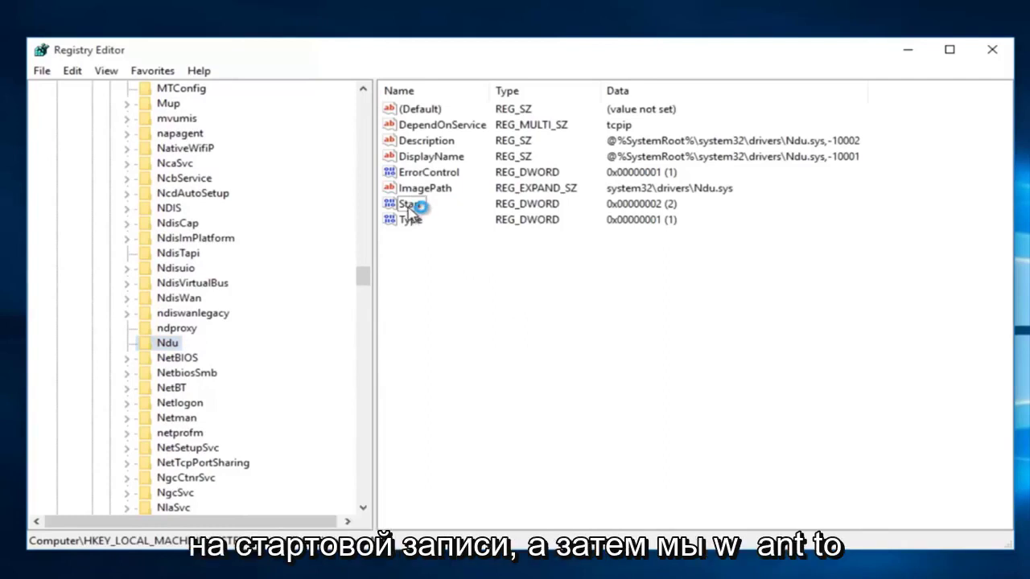
right_click(411, 208)
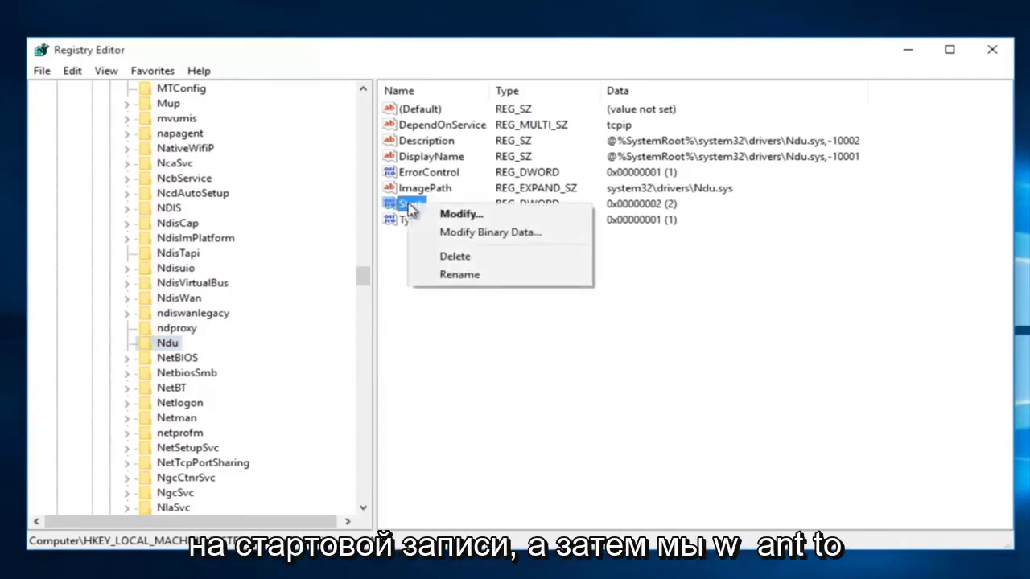
left_click(455, 216)
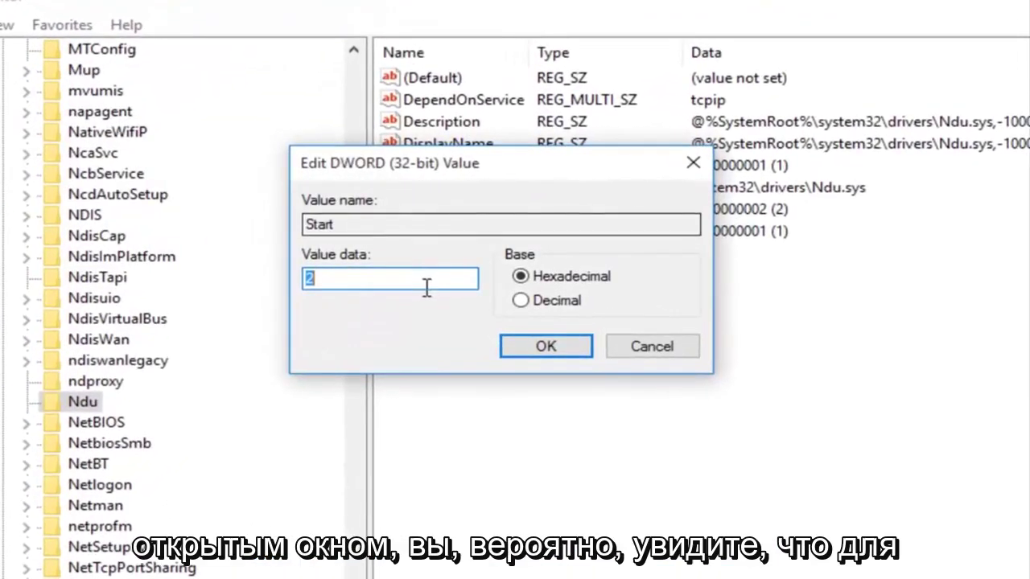
left_click(375, 277)
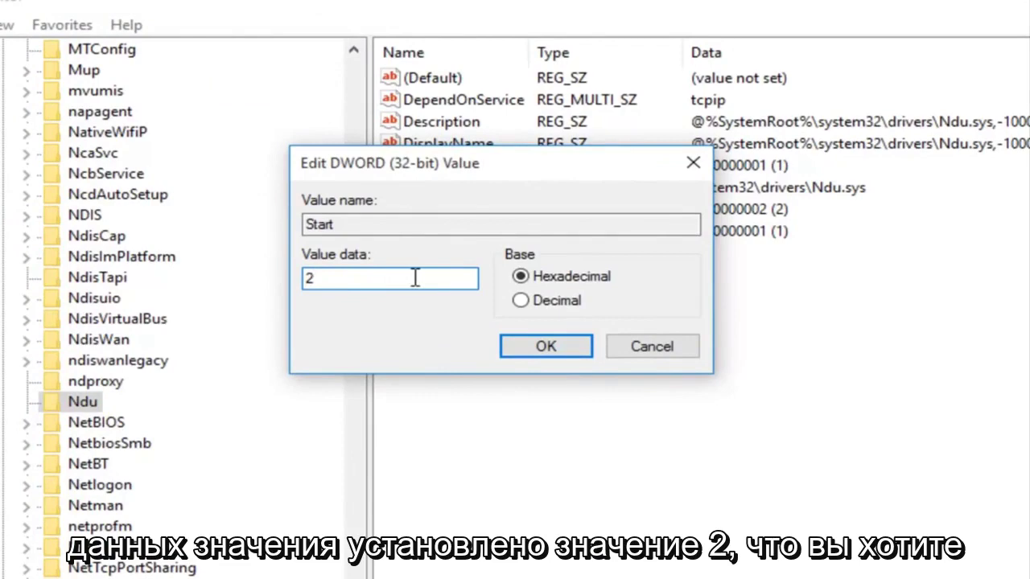
key("BackSpace")
type("4")
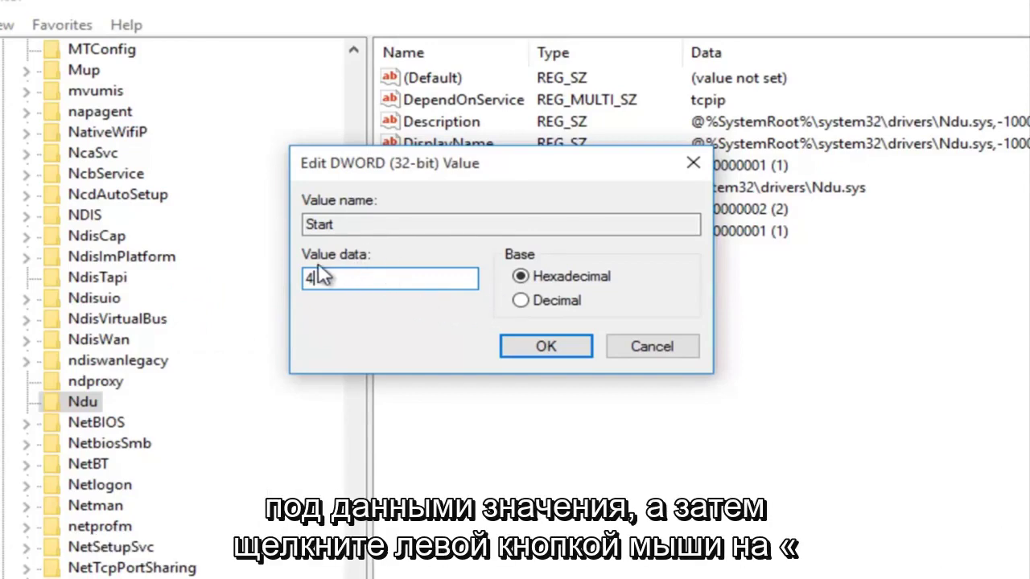
left_click(548, 347)
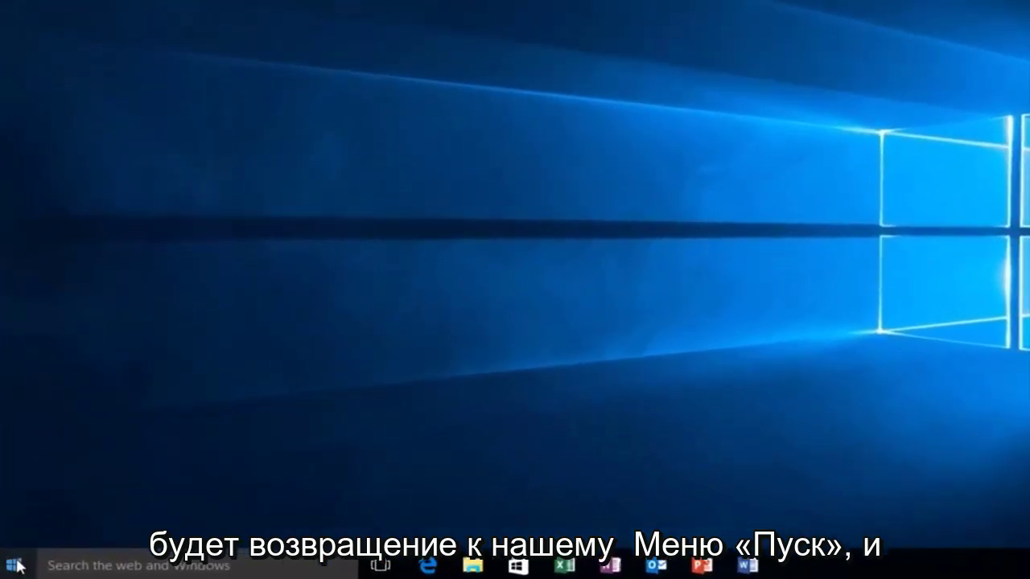
Run services.msc from the Windows Run dialog
right_click(16, 565)
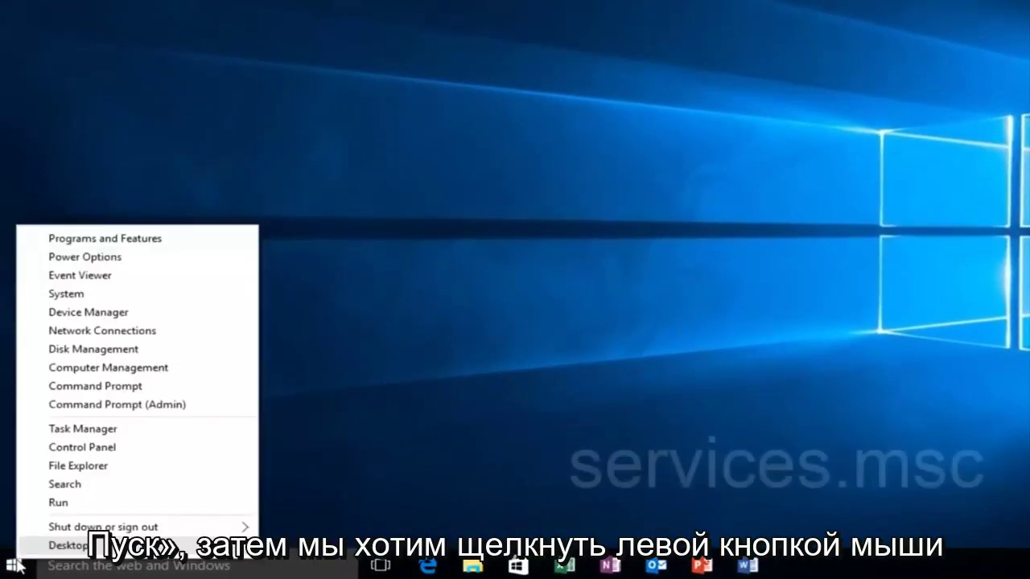
left_click(56, 503)
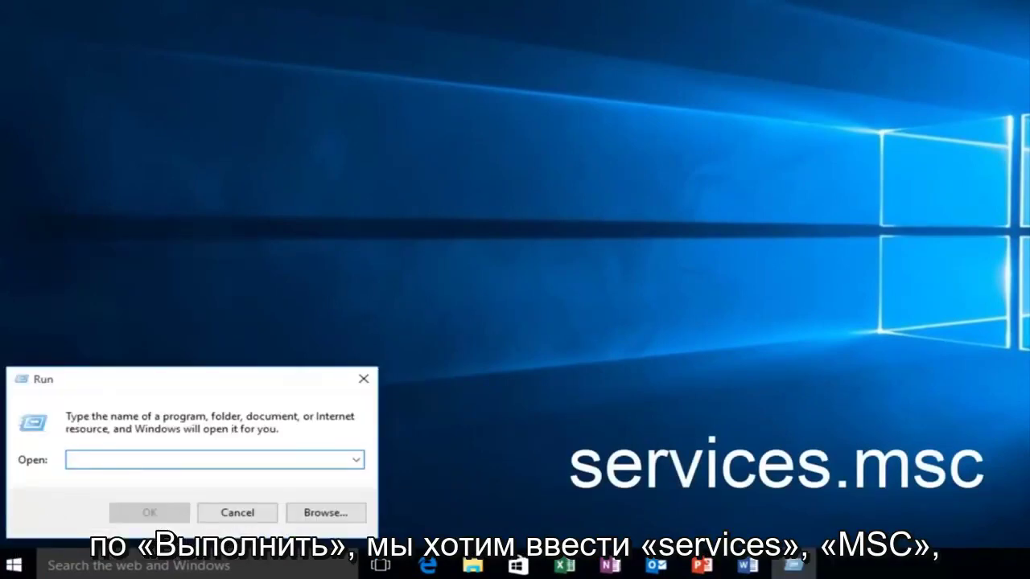
type("servcices.msc")
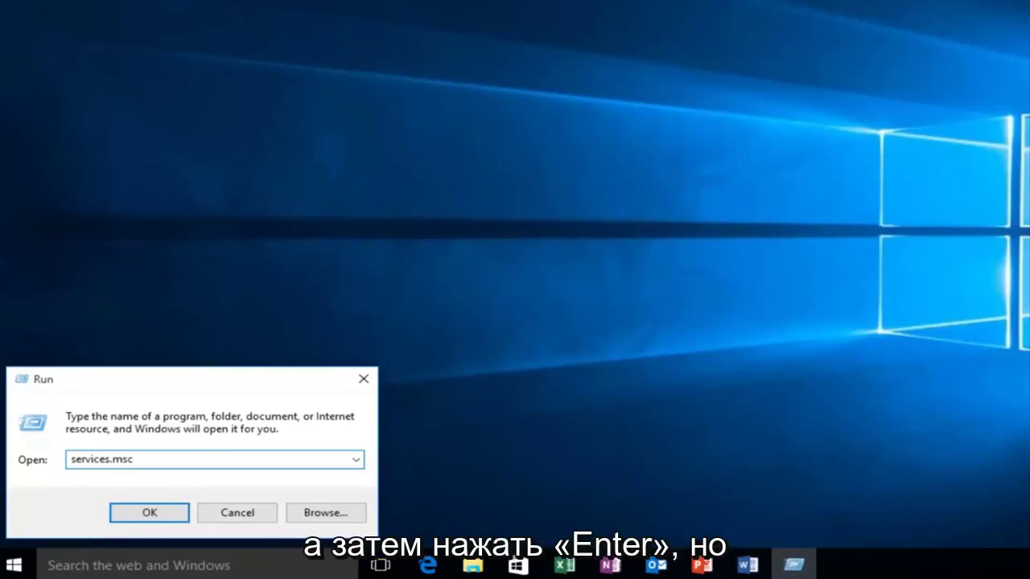
key("Return")
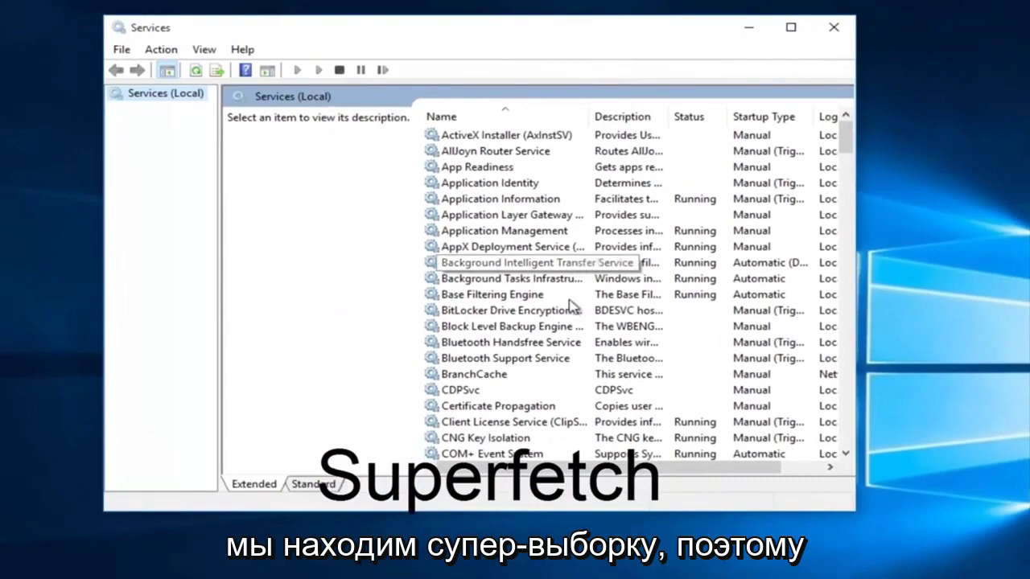
Find Superfetch in the services list and stop it
left_click_drag(845, 132, 845, 336)
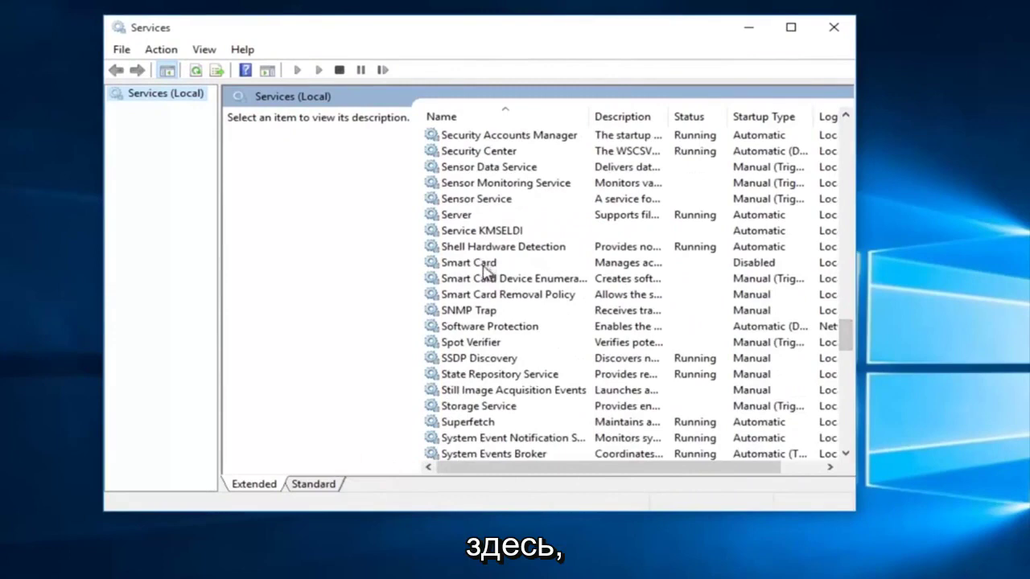
scroll(485, 266, "up", 3)
scroll(485, 265, "down", 3)
scroll(485, 265, "down", 1)
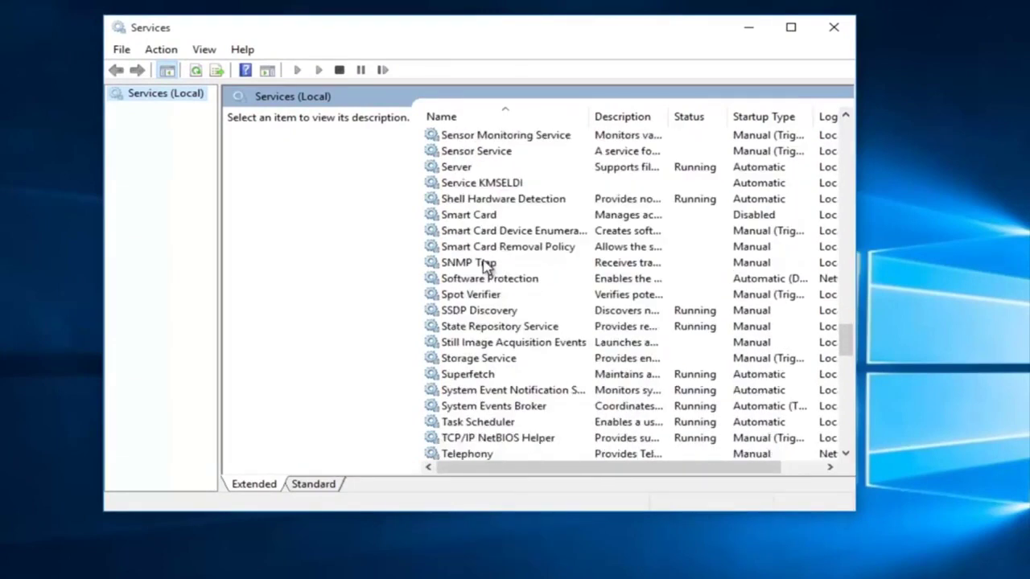
left_click(479, 374)
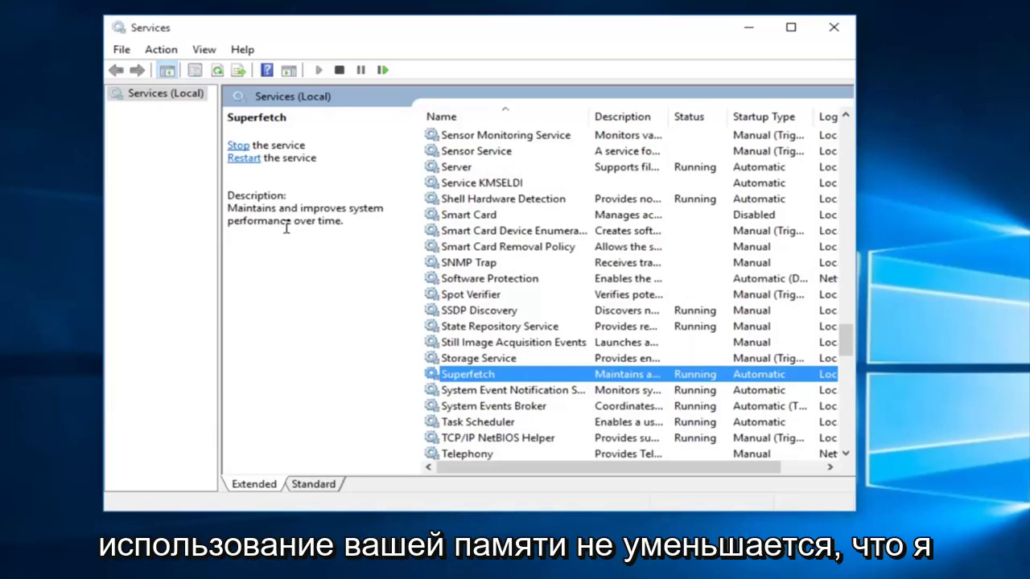
right_click(470, 376)
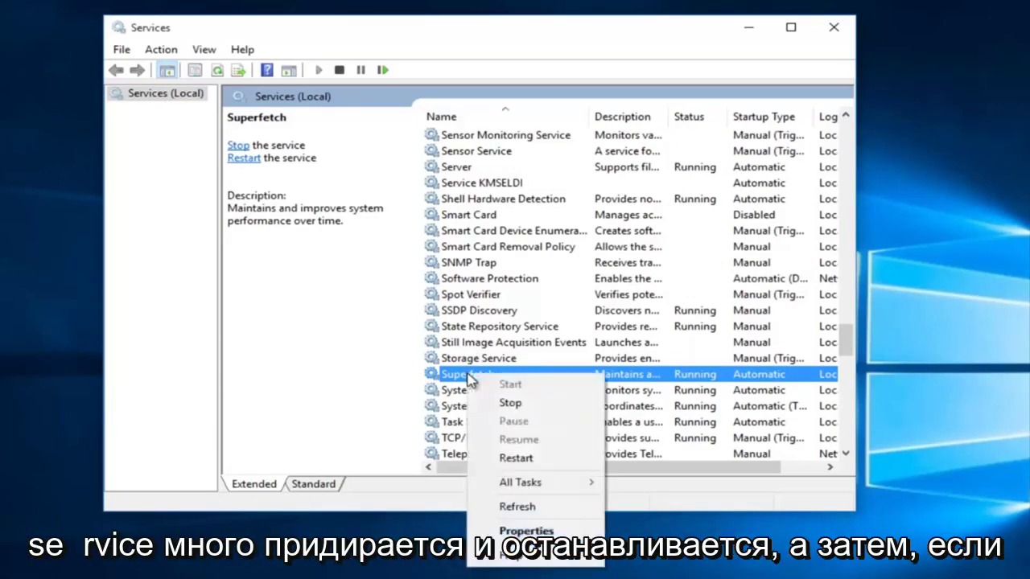
left_click(514, 404)
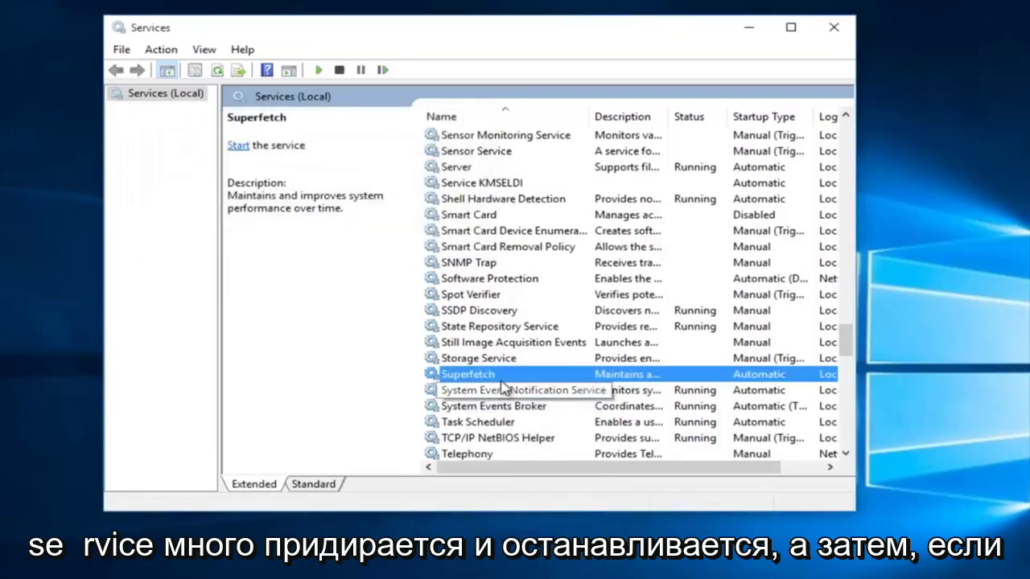
Set Superfetch's startup type to Disabled in its properties, apply, and close Services
double_click(465, 378)
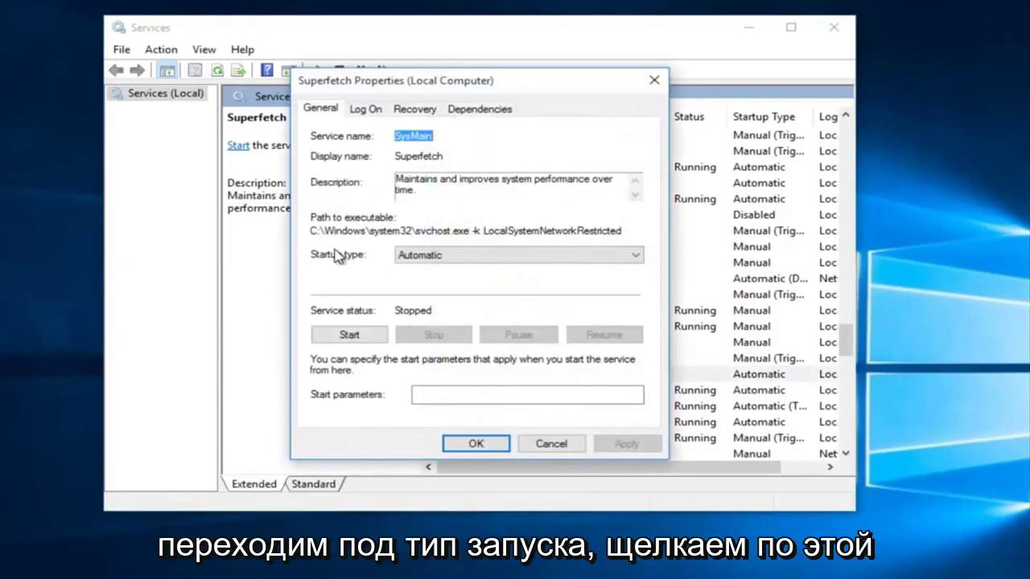
left_click(638, 257)
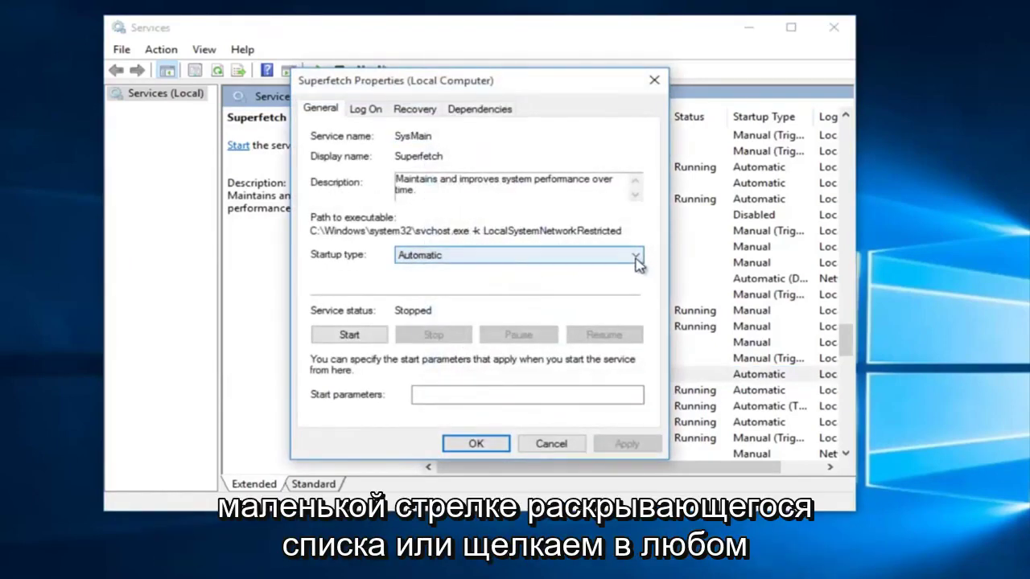
left_click(453, 259)
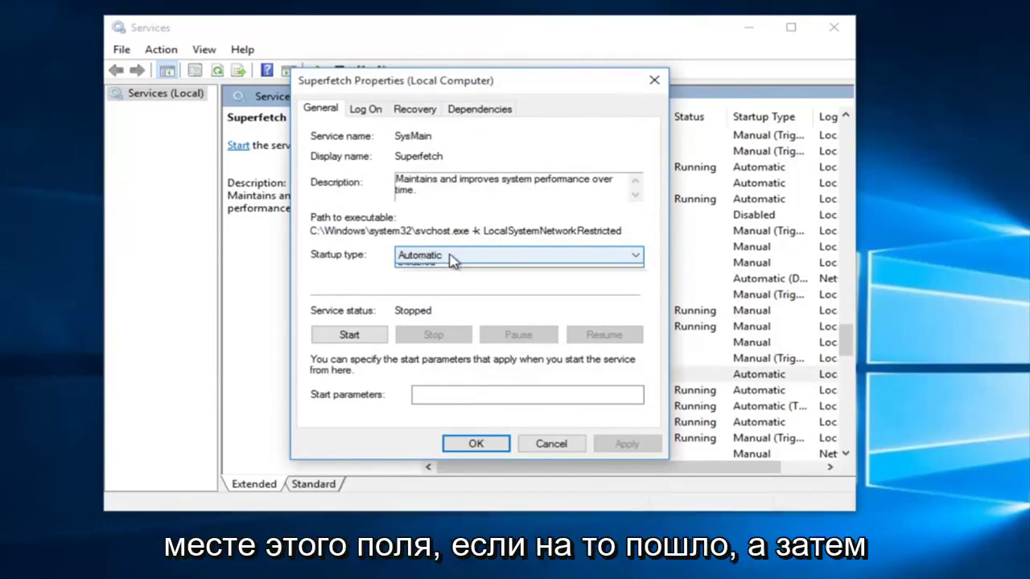
left_click(414, 304)
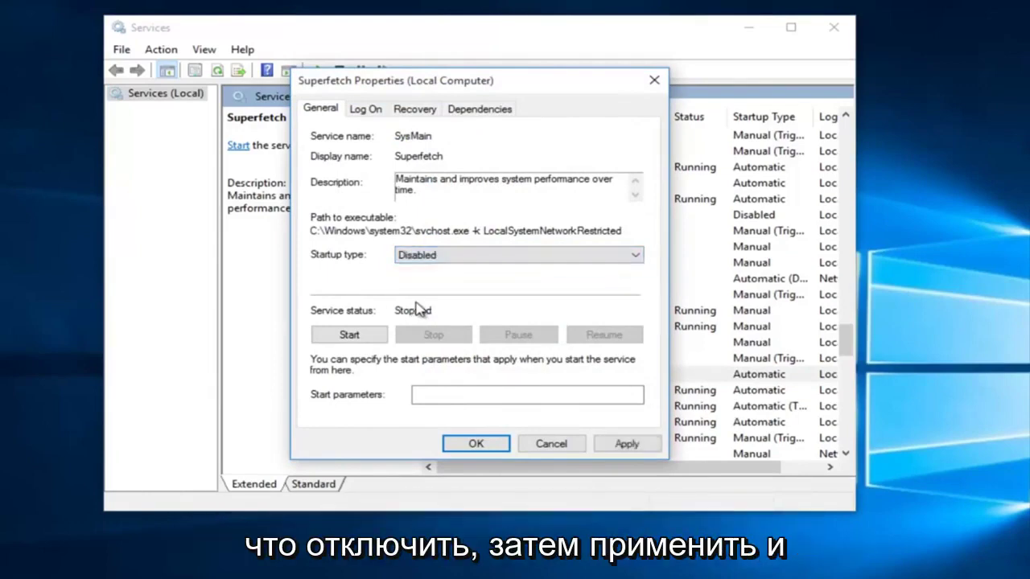
left_click(627, 444)
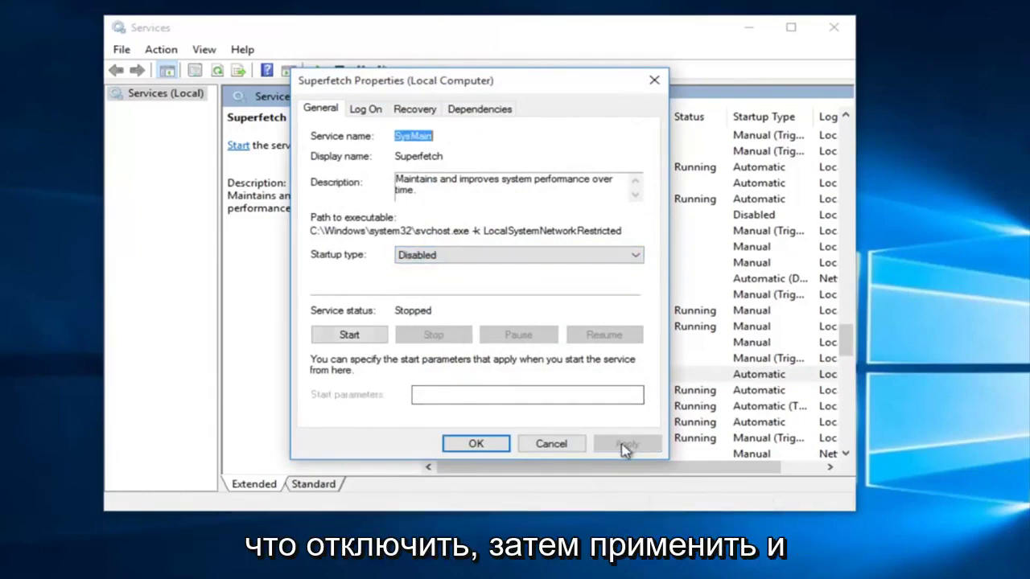
left_click(485, 445)
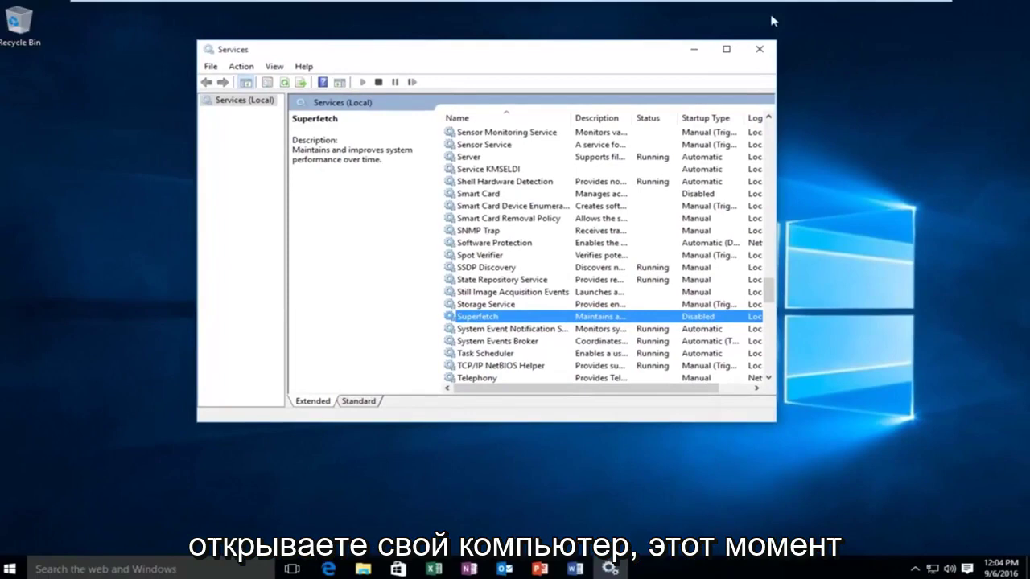
left_click(758, 49)
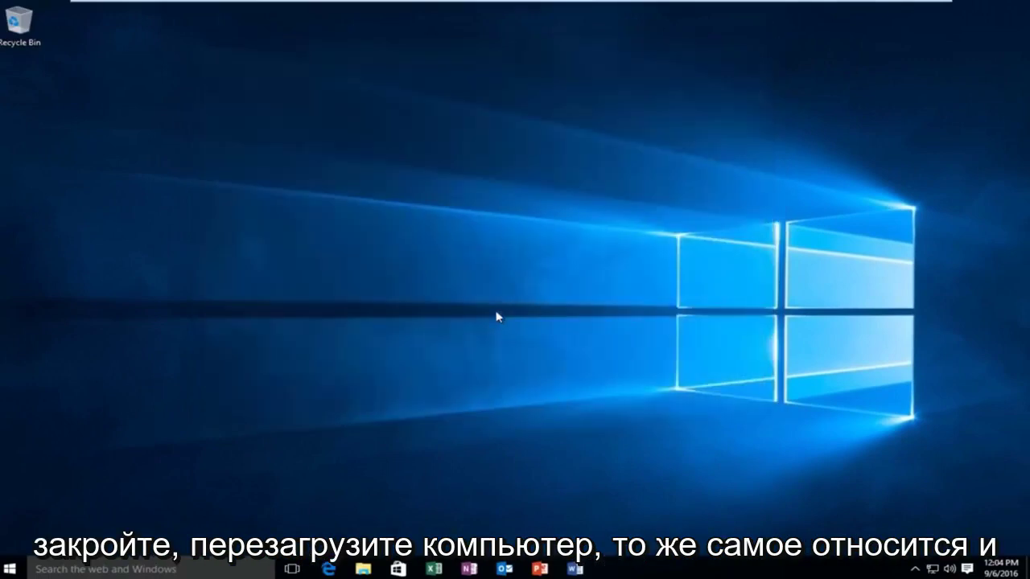